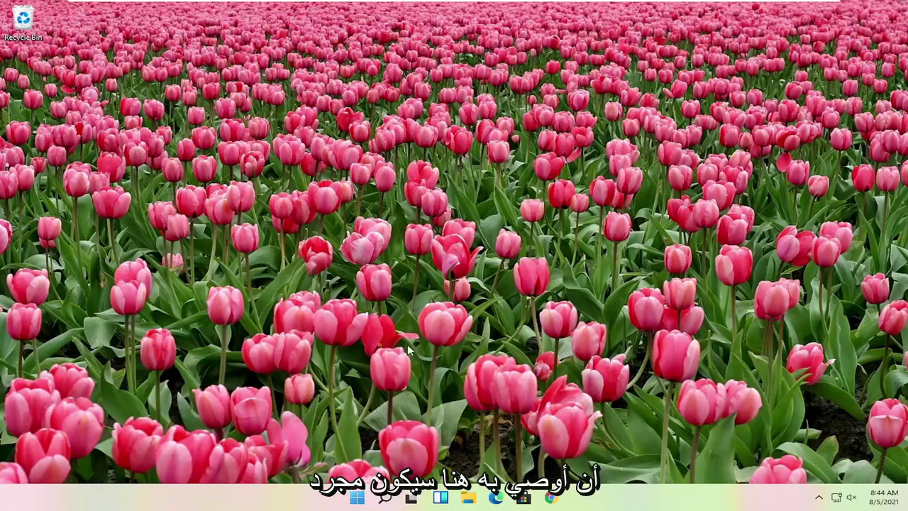
right_click(357, 498)
mouse_move(346, 452)
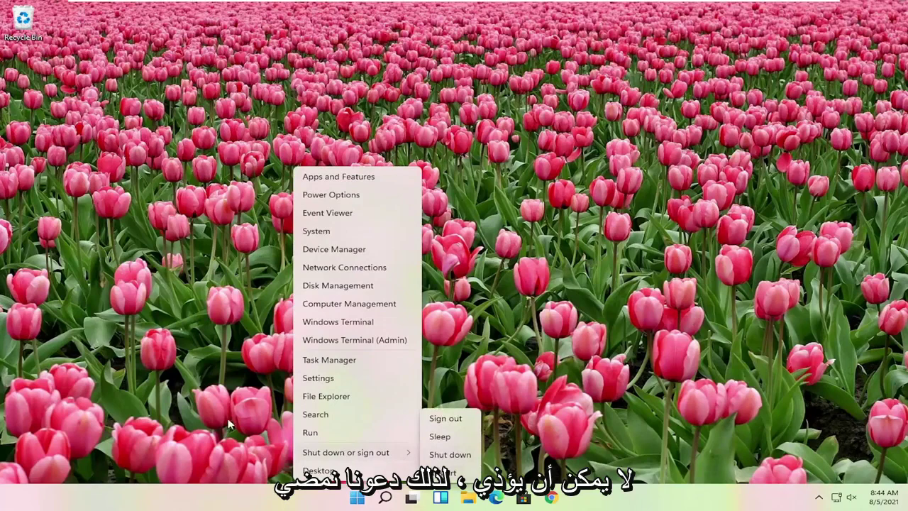
click(227, 423)
right_click(357, 498)
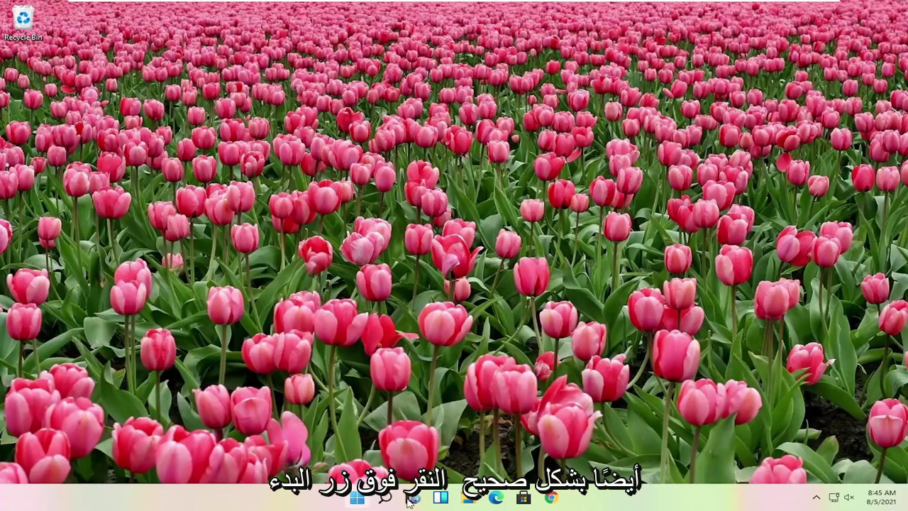
Open Task Manager from the Win+X menu and scroll through its Processes list.
right_click(363, 497)
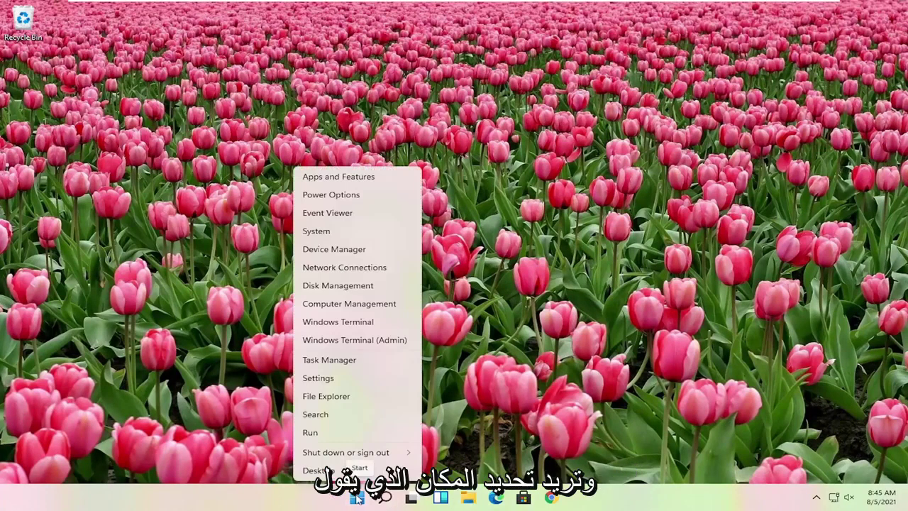
click(342, 362)
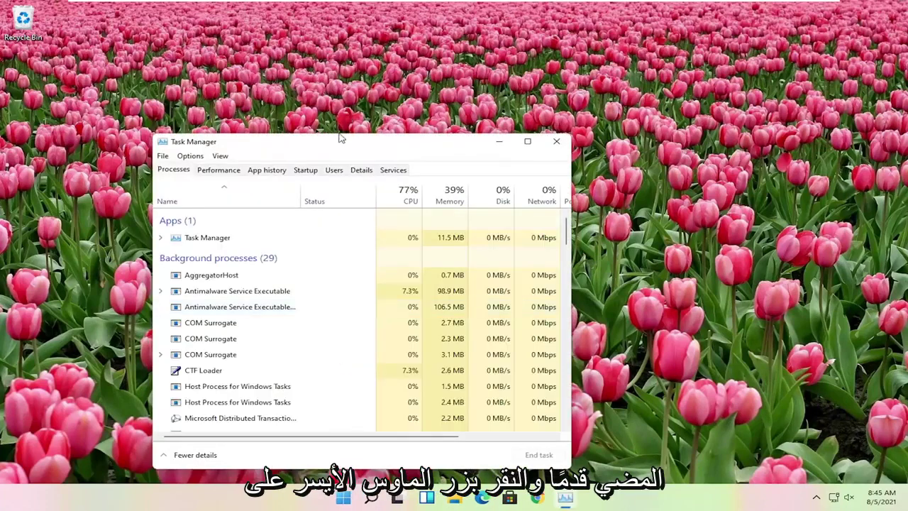
drag(399, 142, 509, 101)
scroll(424, 253, down, 15)
scroll(423, 252, up, 4)
scroll(426, 256, up, 3)
scroll(426, 255, up, 5)
scroll(426, 257, up, 2)
scroll(425, 256, up, 1)
scroll(418, 260, down, 4)
scroll(416, 260, down, 4)
scroll(412, 256, down, 4)
scroll(395, 255, down, 3)
Restart the Windows Explorer process, then confirm the Start menu opens again.
click(333, 273)
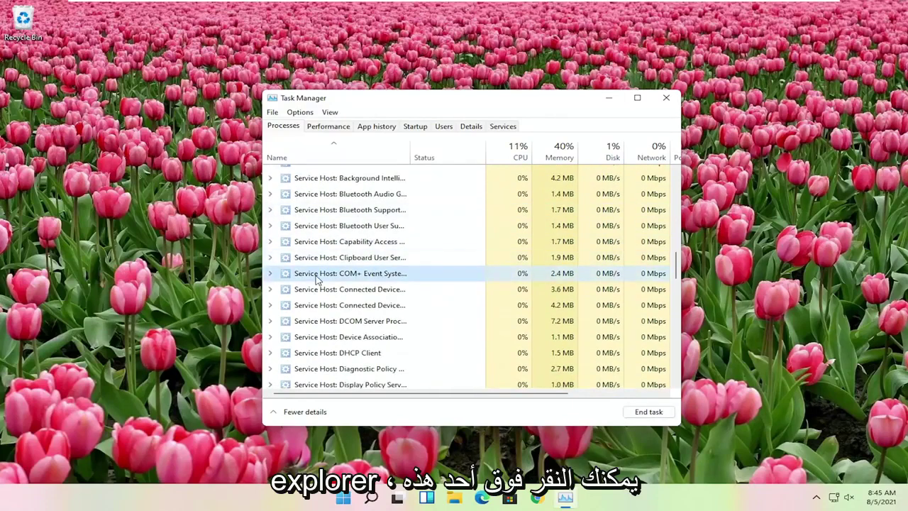
key(w)
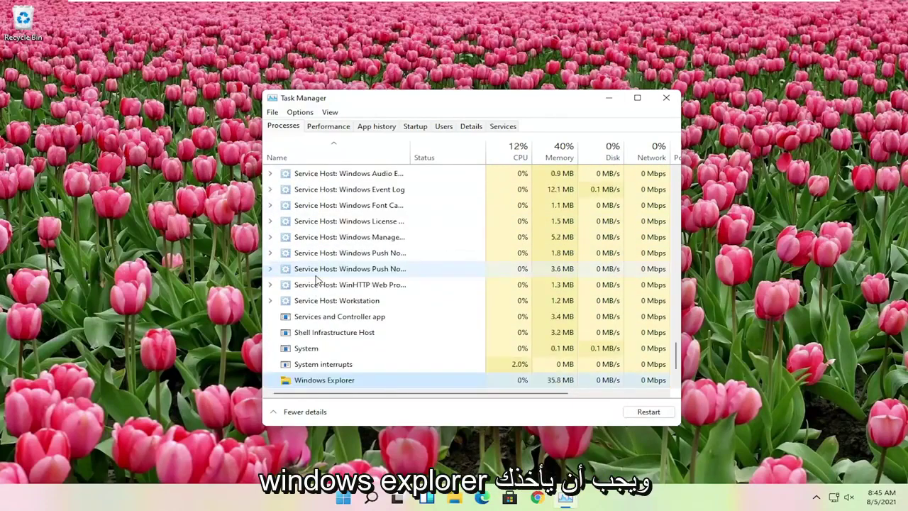
scroll(313, 301, down, 2)
right_click(307, 317)
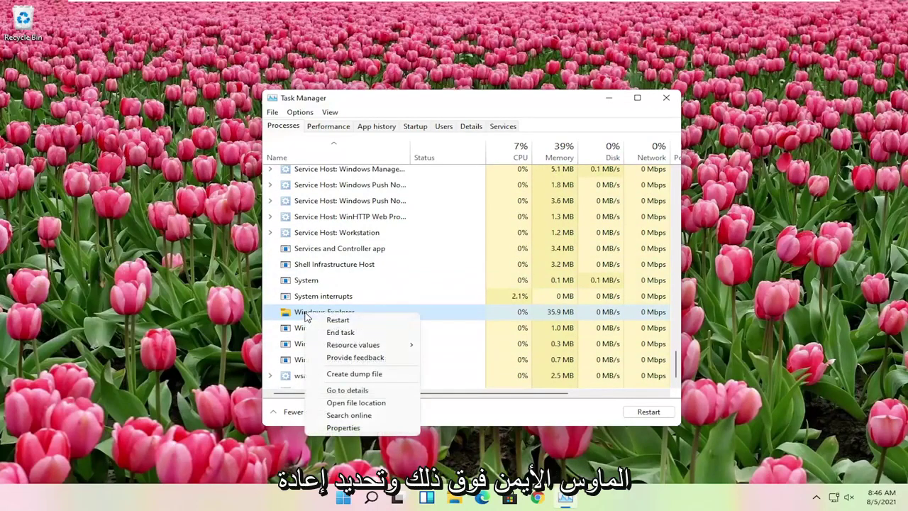
click(348, 321)
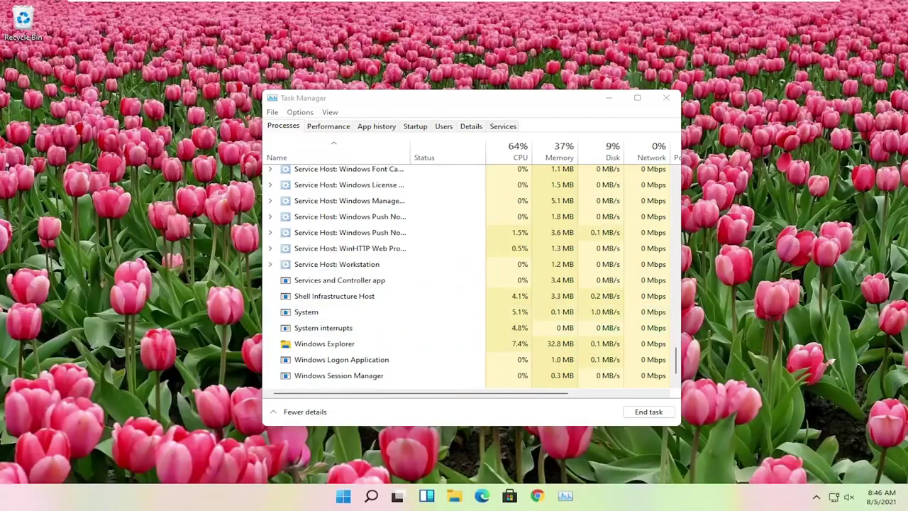
click(344, 499)
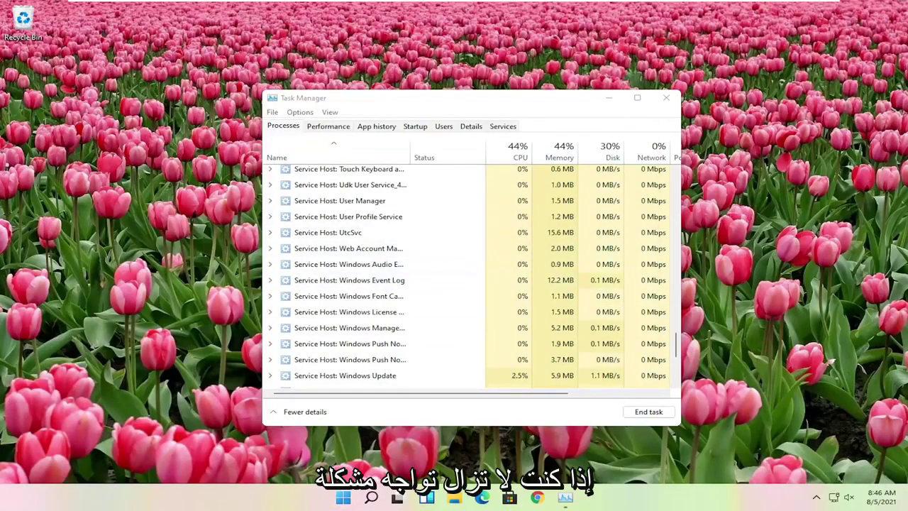
Close Task Manager and open the Settings app from the Win+X menu.
click(666, 97)
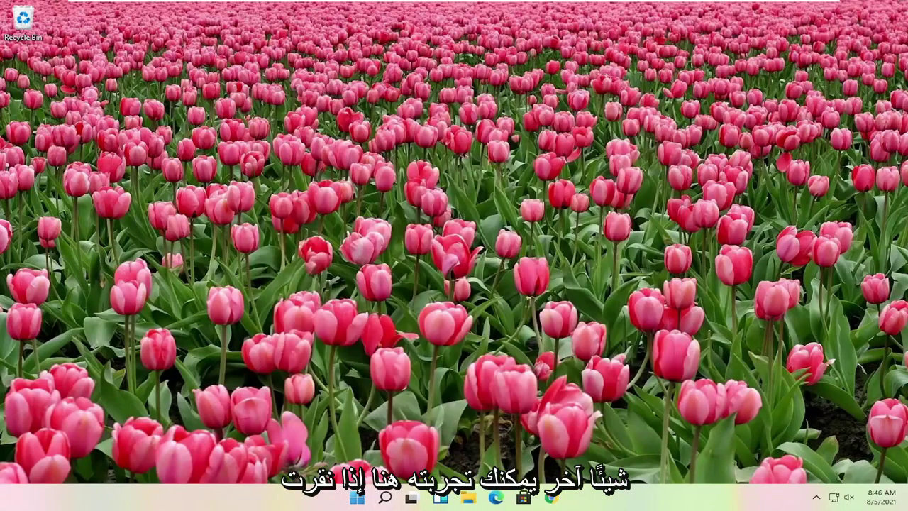
right_click(357, 500)
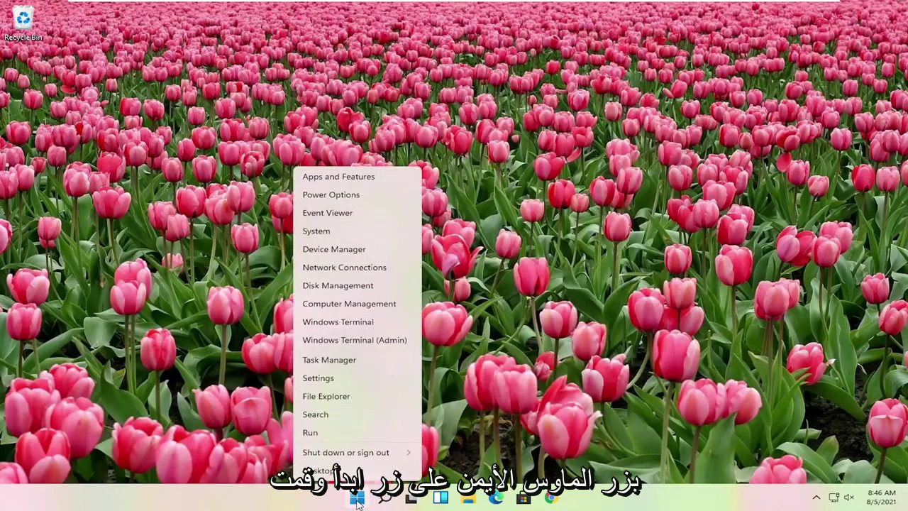
click(311, 378)
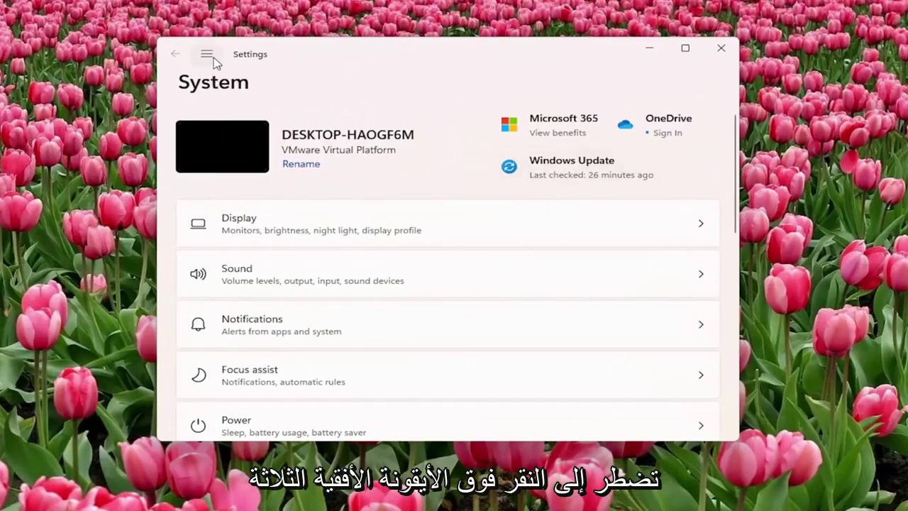
Run a fresh Check for updates on the Windows Update page.
click(206, 54)
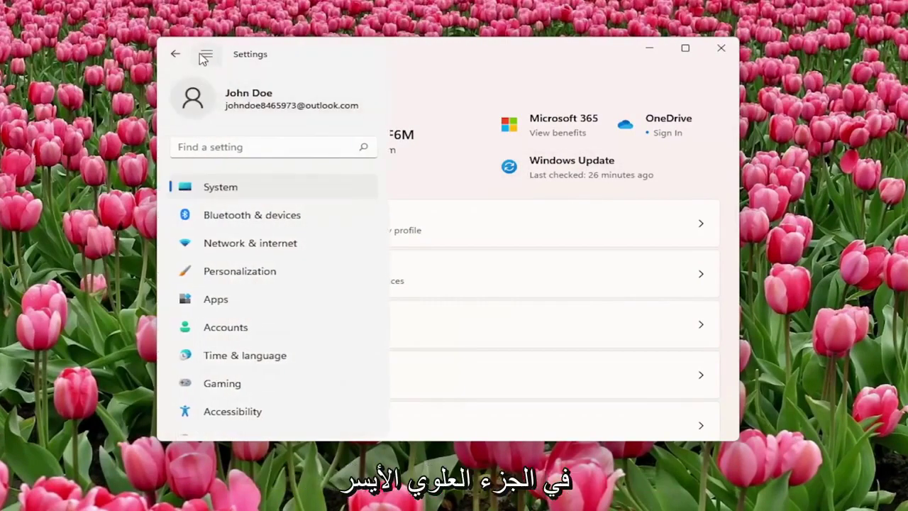
scroll(227, 269, down, 1)
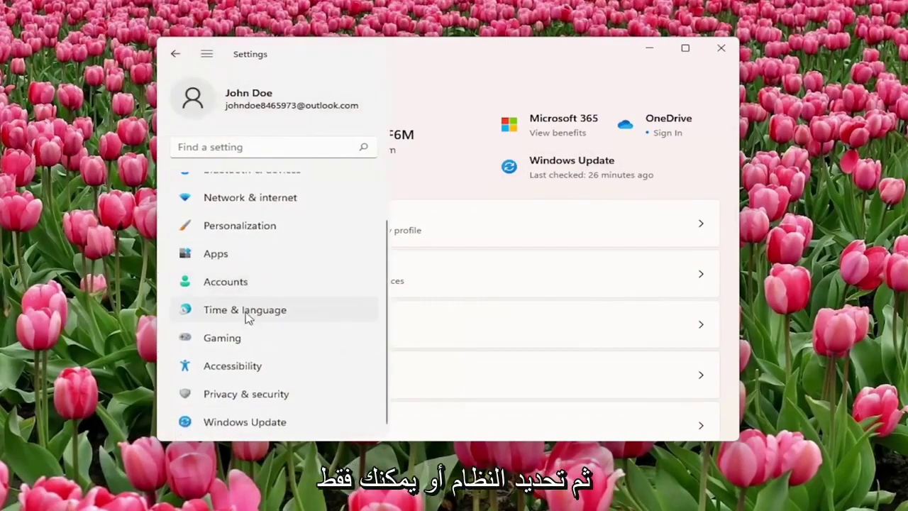
click(234, 424)
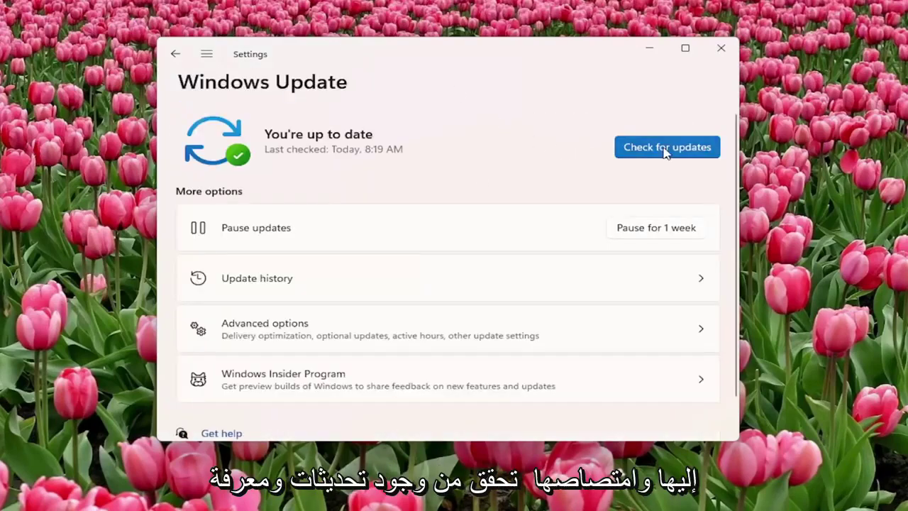
click(666, 153)
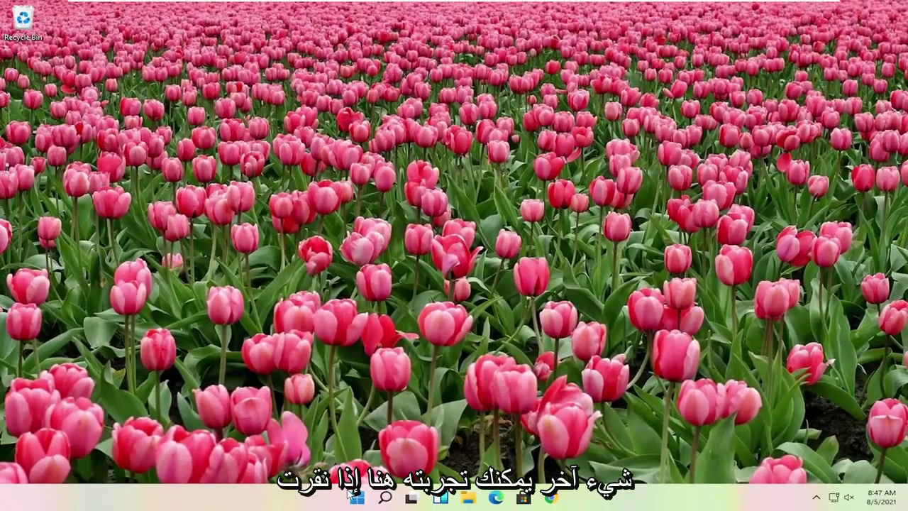
In Task Manager, prepare a new task 'cmd' with administrative privileges ticked.
right_click(357, 497)
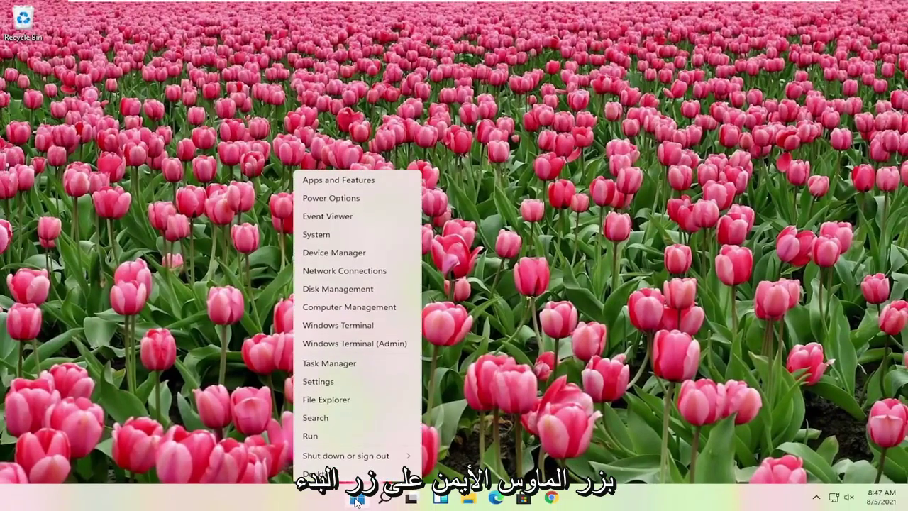
click(328, 359)
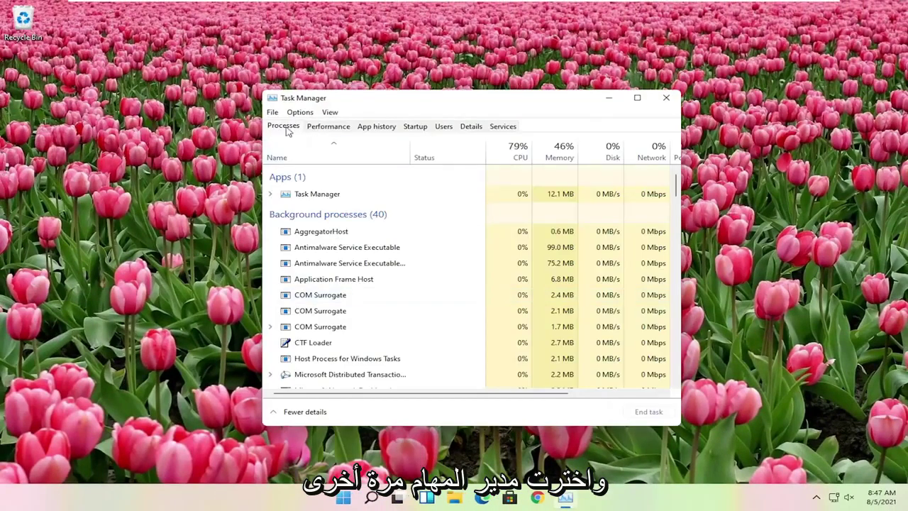
click(273, 114)
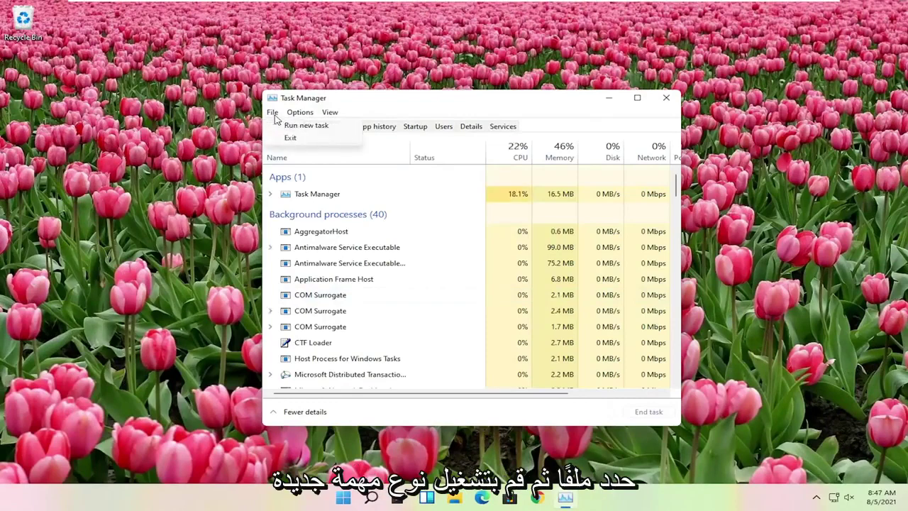
click(326, 127)
text(cmd)
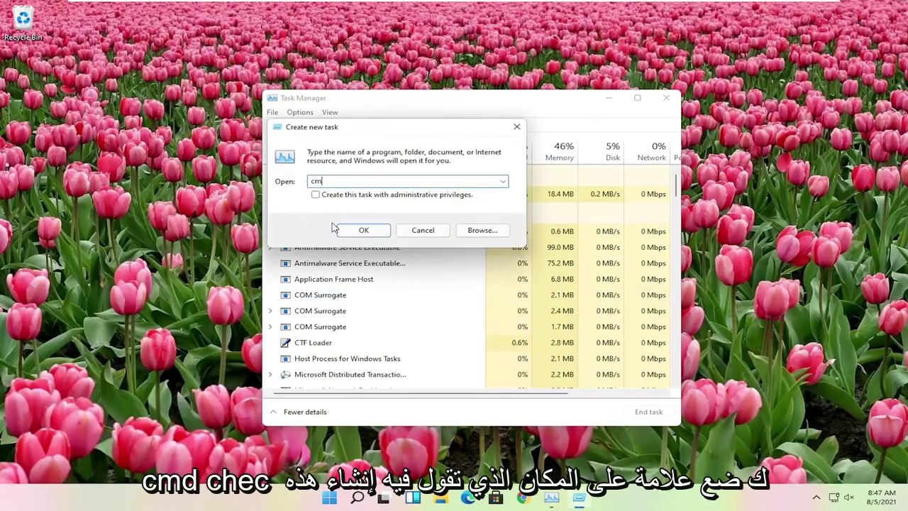
click(315, 194)
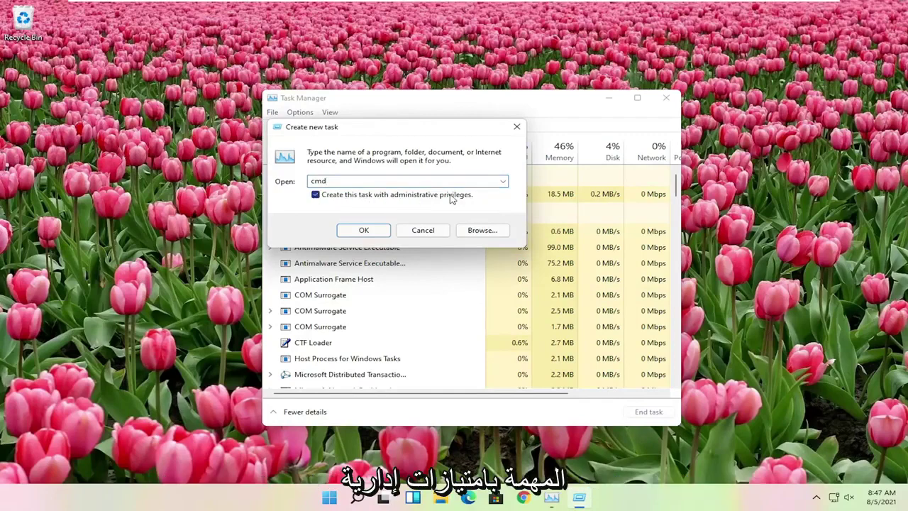
Launch the admin Command Prompt and run sfc /scannow.
click(371, 235)
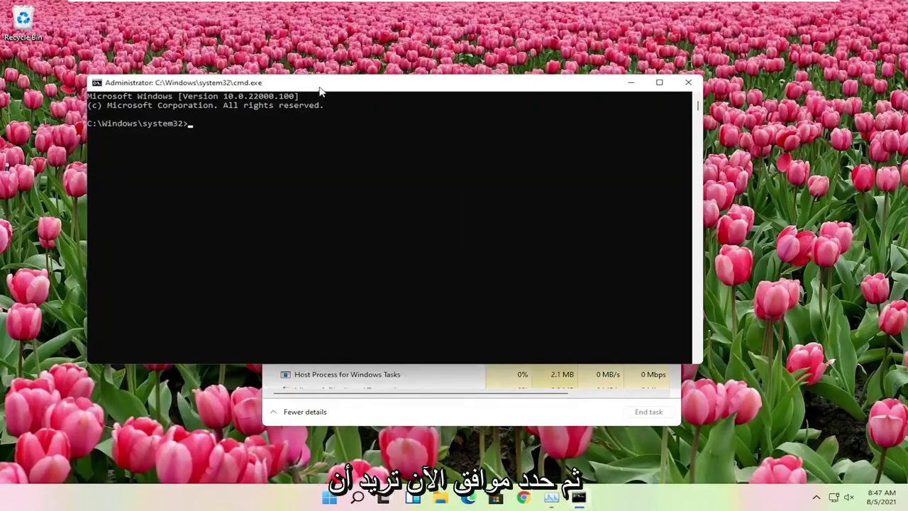
drag(339, 90, 397, 104)
text(sfc /s)
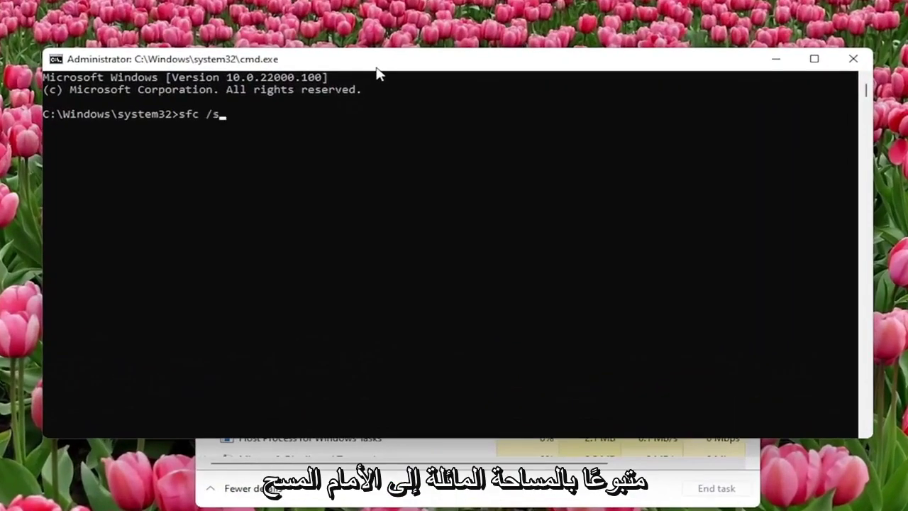
text(cannow)
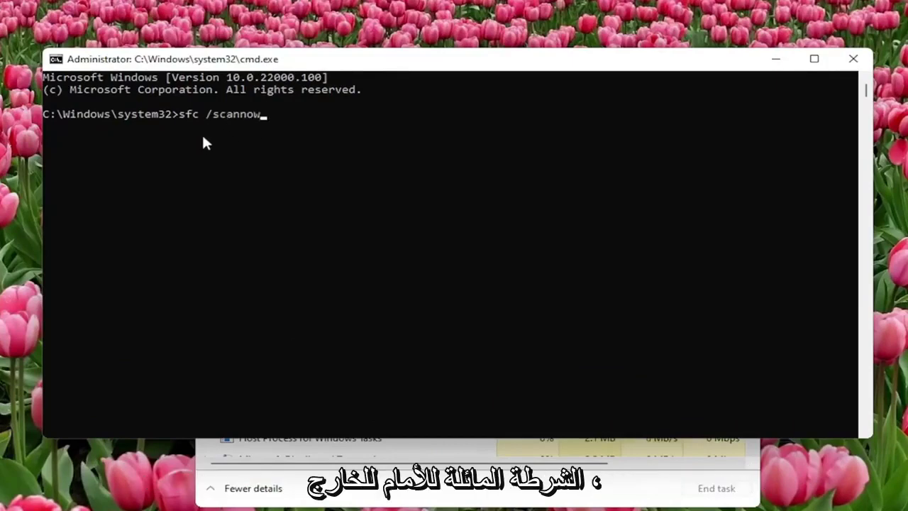
drag(222, 59, 242, 64)
key(Return)
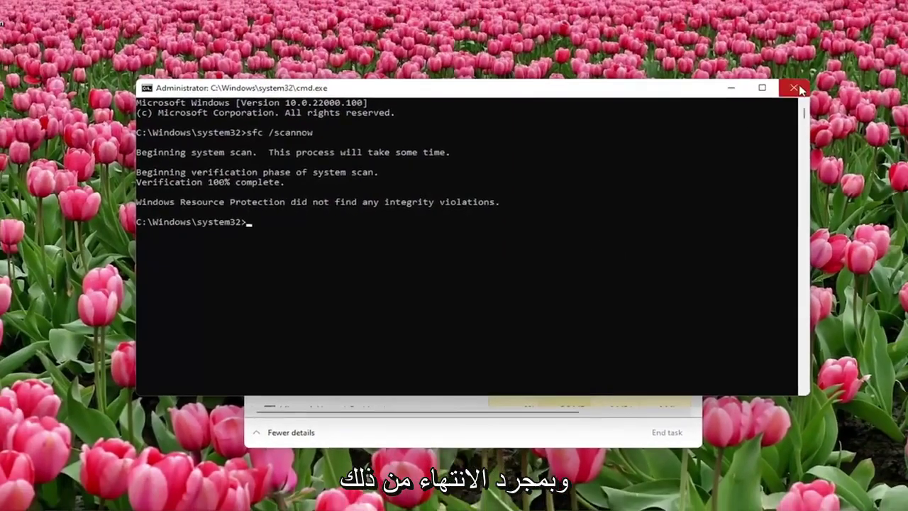
Close Command Prompt and Task Manager, then bring up the Win+X power menu.
click(872, 63)
click(676, 102)
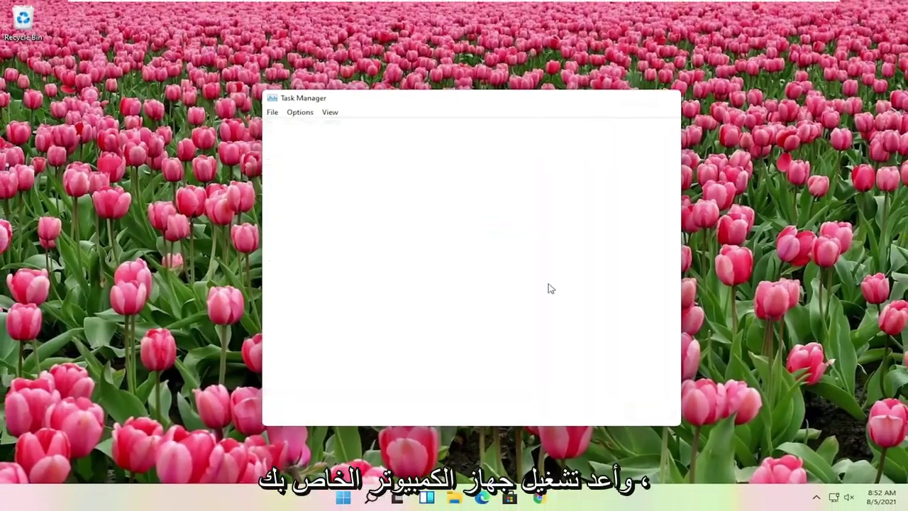
right_click(356, 498)
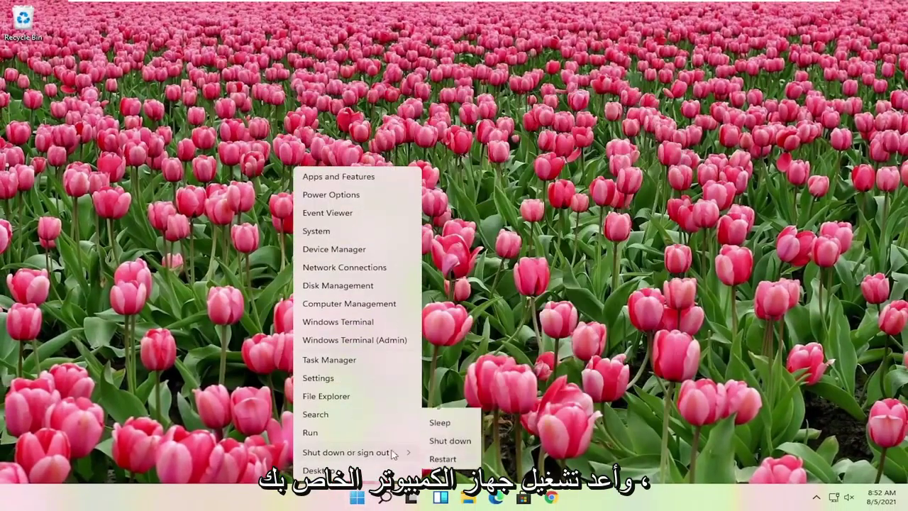